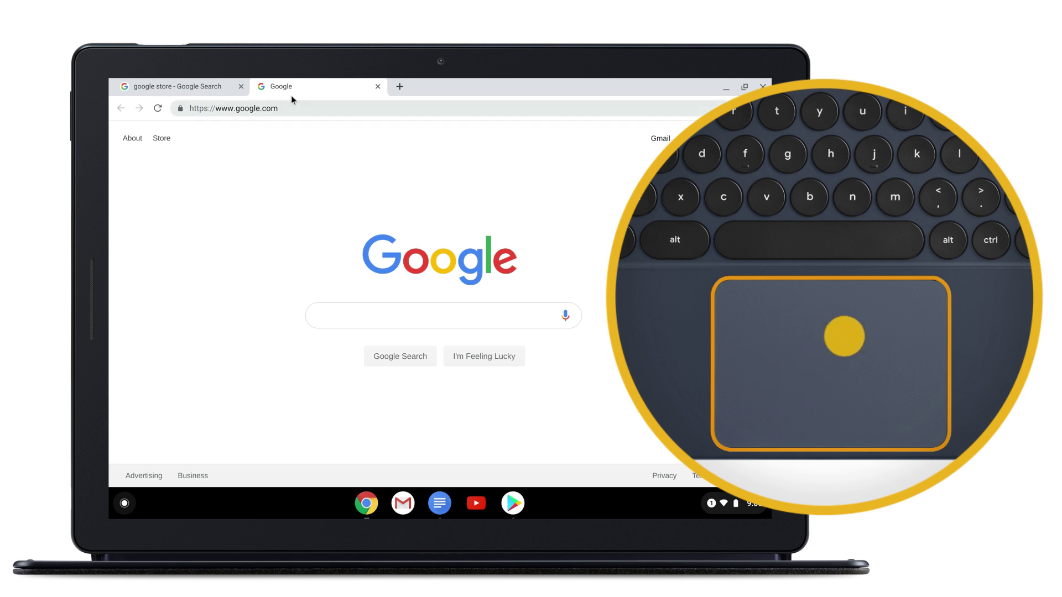
Close the plain Google homepage tab and open the Official Google Store result in a background tab
middle_click(309, 84)
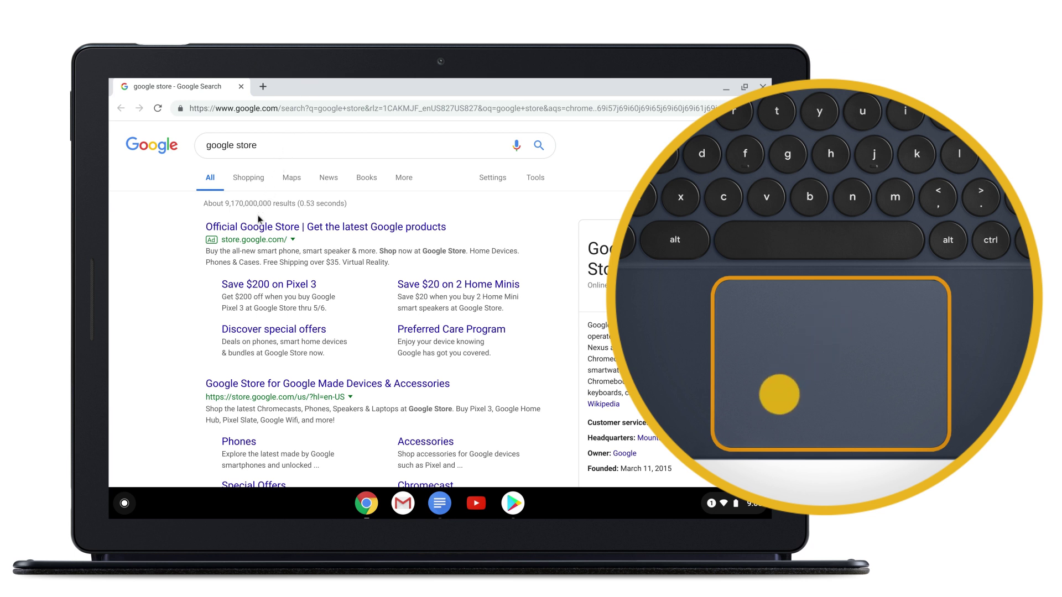
middle_click(250, 227)
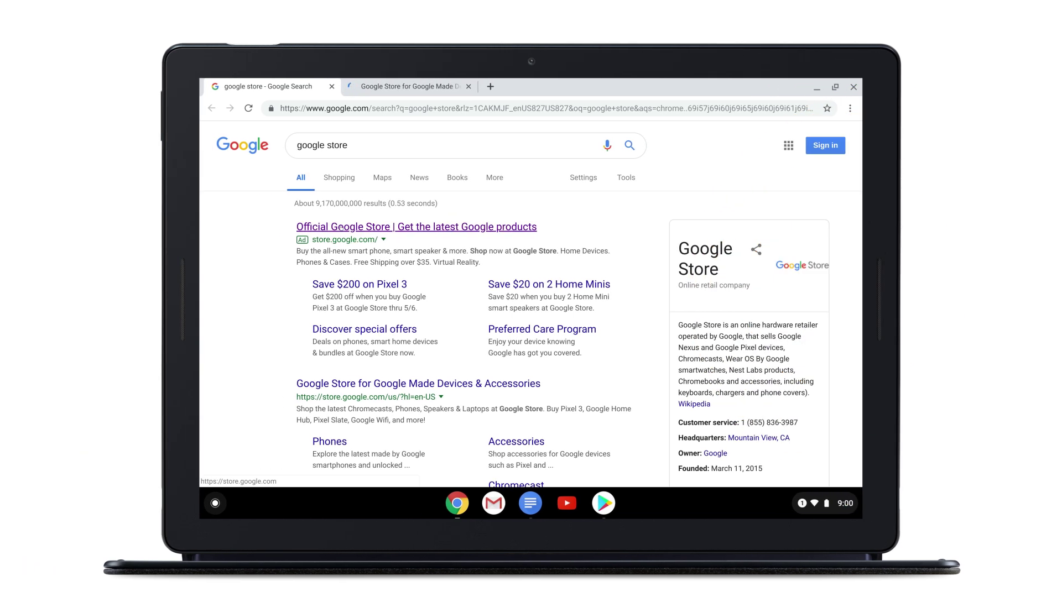
Switch to the Google Store tab, then move Docs right after Files in the launcher grid
key("ctrl+Tab")
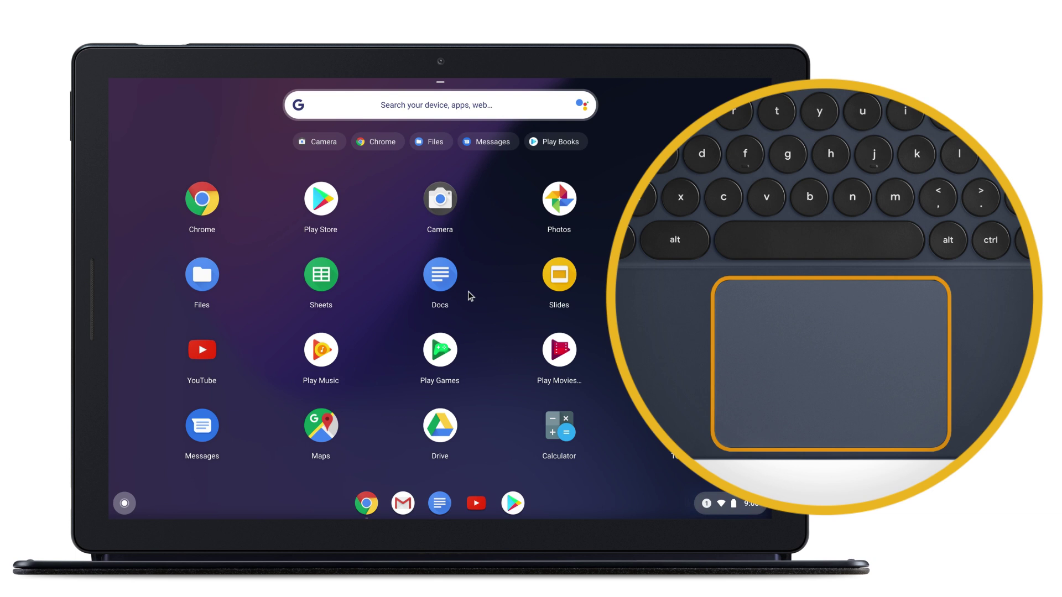
mouse_move(446, 282)
left_mouse_down()
mouse_move(345, 260)
mouse_move(292, 275)
left_mouse_up()
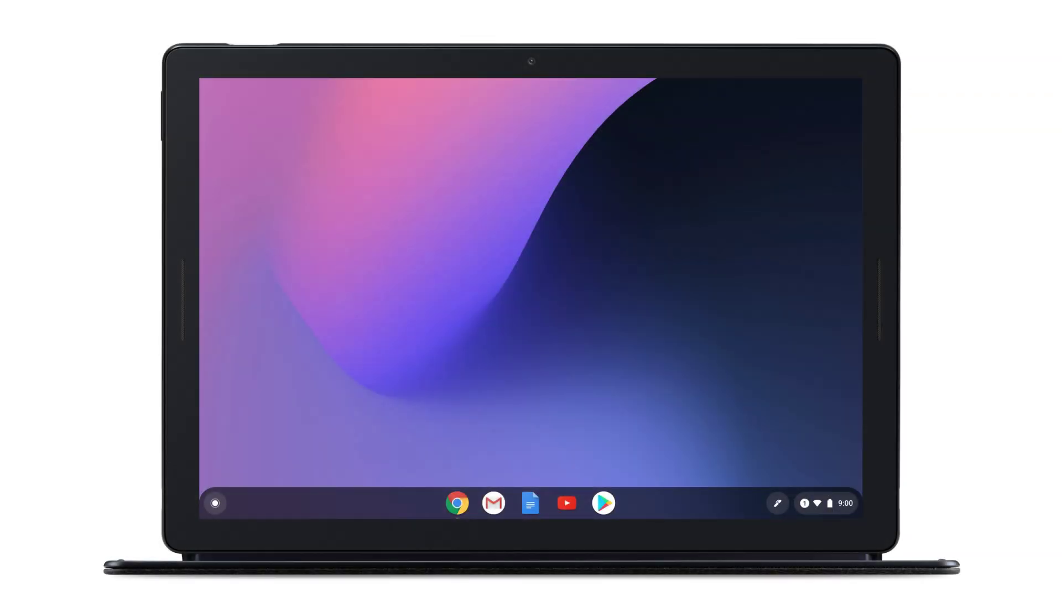
Open system Settings from quick settings and go to Touchpad under Device
left_click(844, 503)
left_click(807, 248)
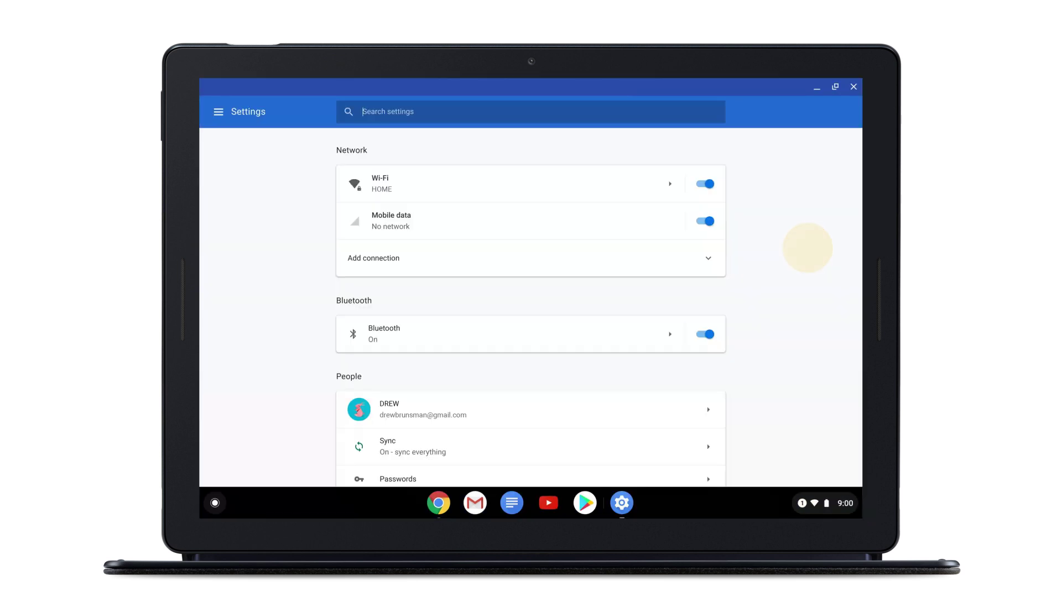
scroll(532, 432, "down", 1)
scroll(531, 384, "down", 4)
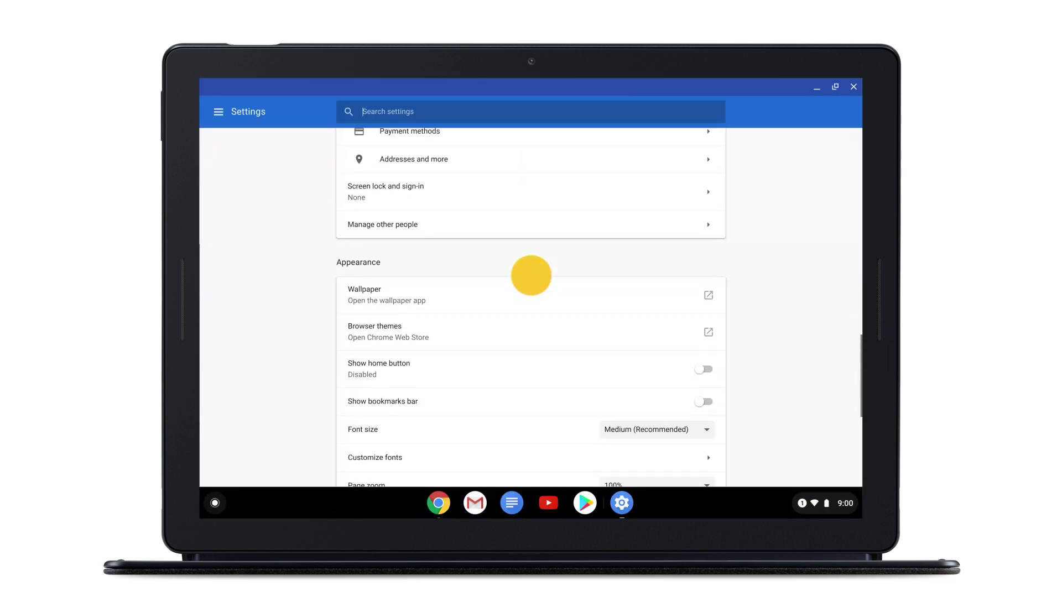
scroll(531, 274, "down", 3)
left_click(363, 312)
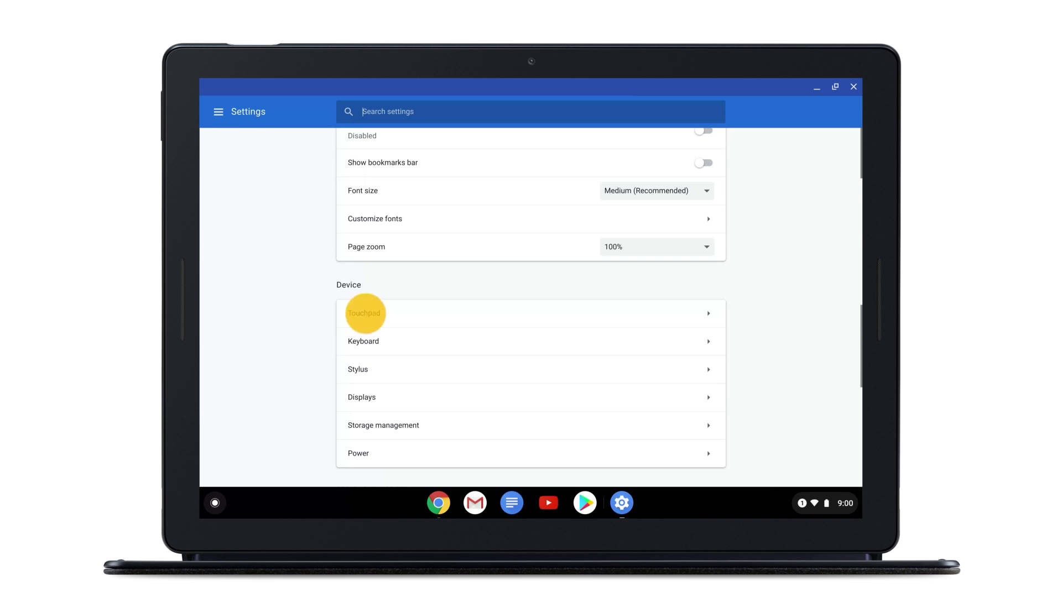